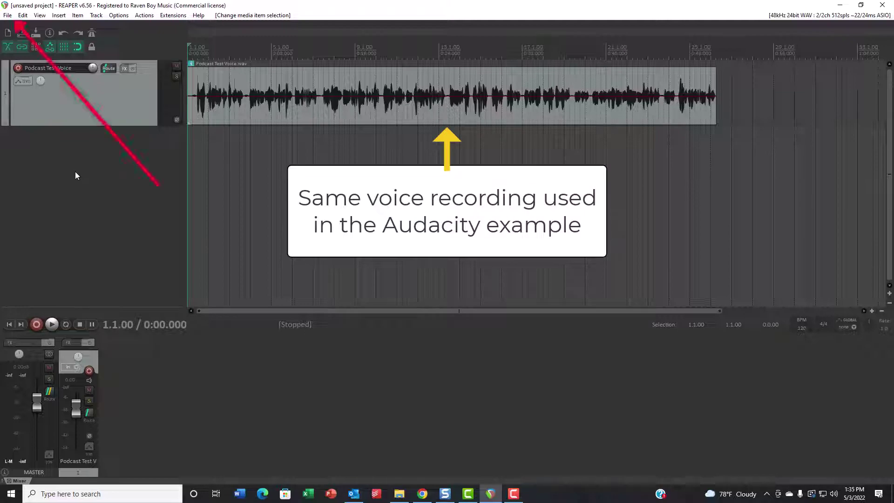
In the Render settings, enable loudness normalization to -16 LUFS-I.
left_click(7, 14)
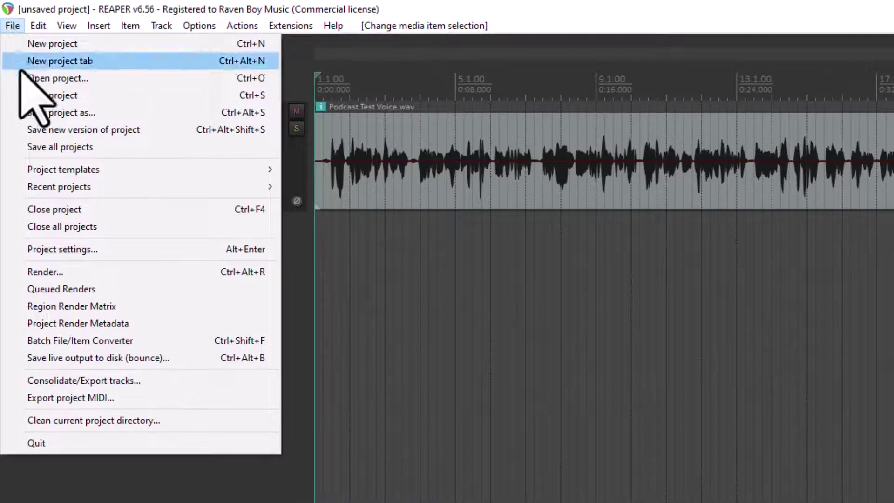
left_click(60, 275)
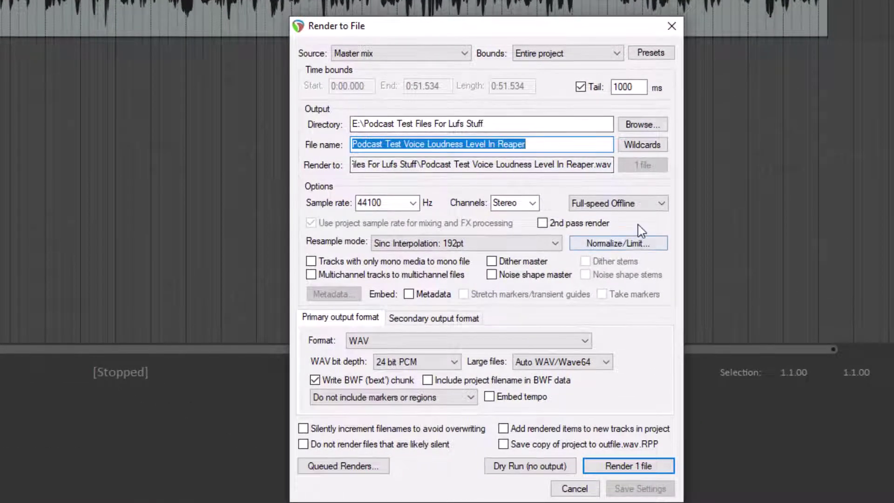
left_click(619, 244)
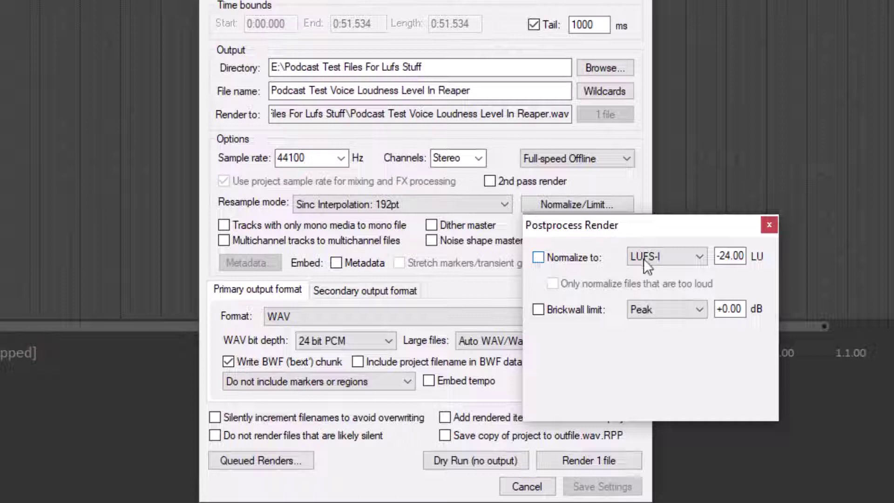
left_click(570, 254)
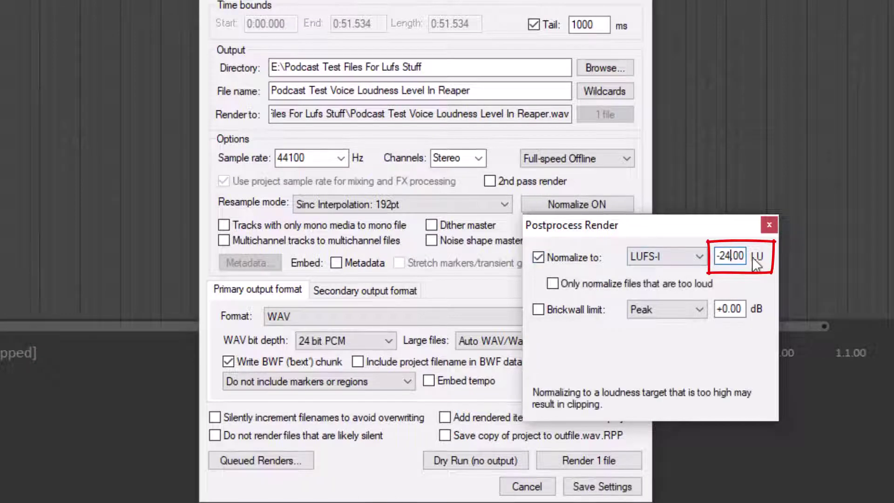
key("BackSpace")
key("BackSpace")
type("16")
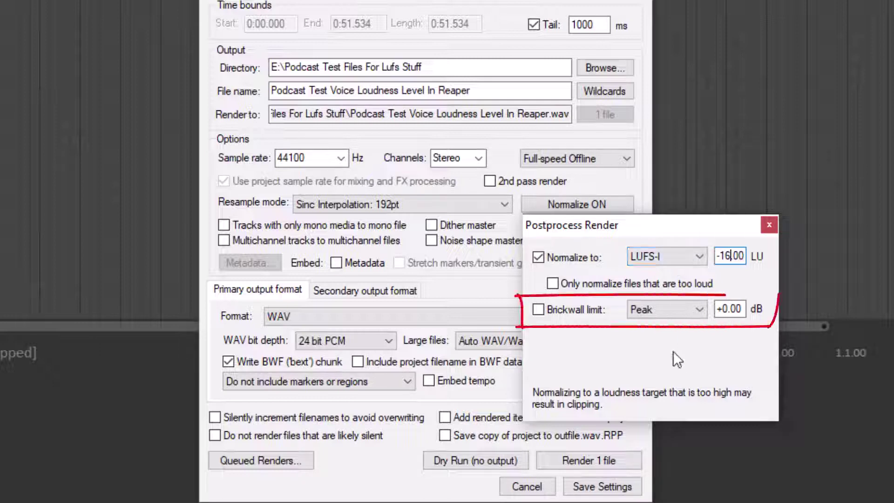
Enable the brickwall limiter in True peak mode with a -2 dB ceiling.
left_click(538, 310)
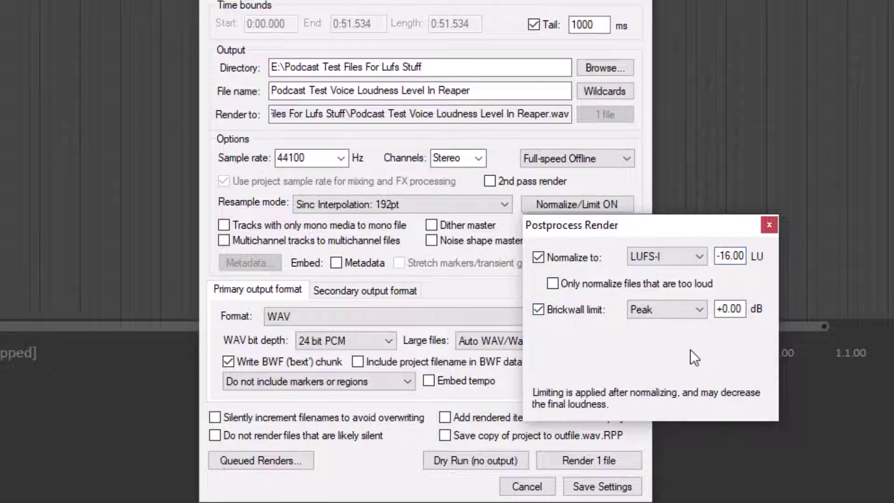
left_click(700, 308)
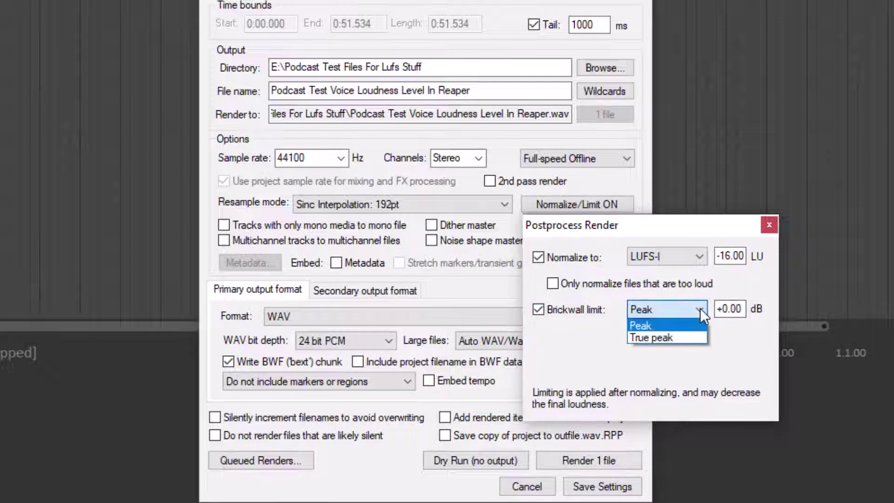
left_click(664, 336)
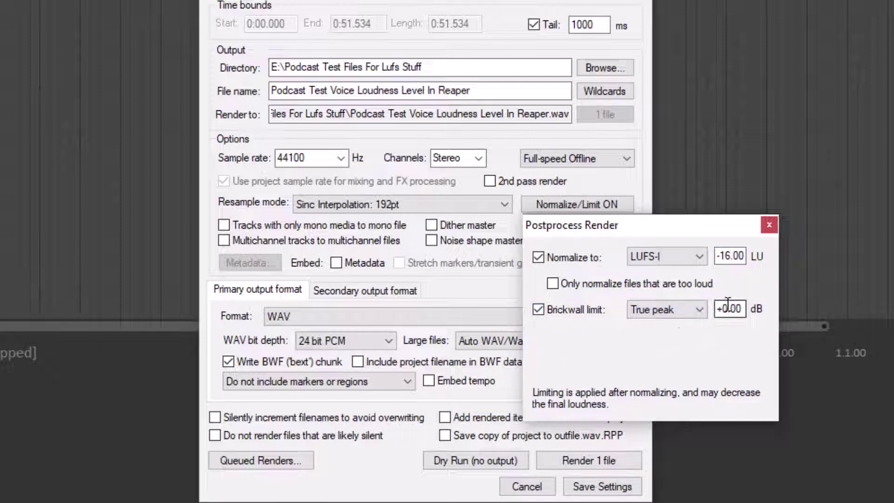
left_click_drag(728, 305, 715, 306)
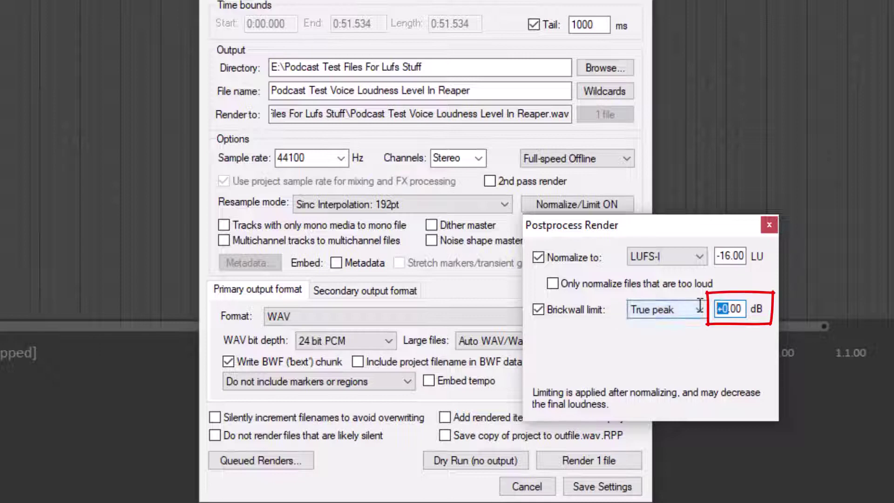
type("-2")
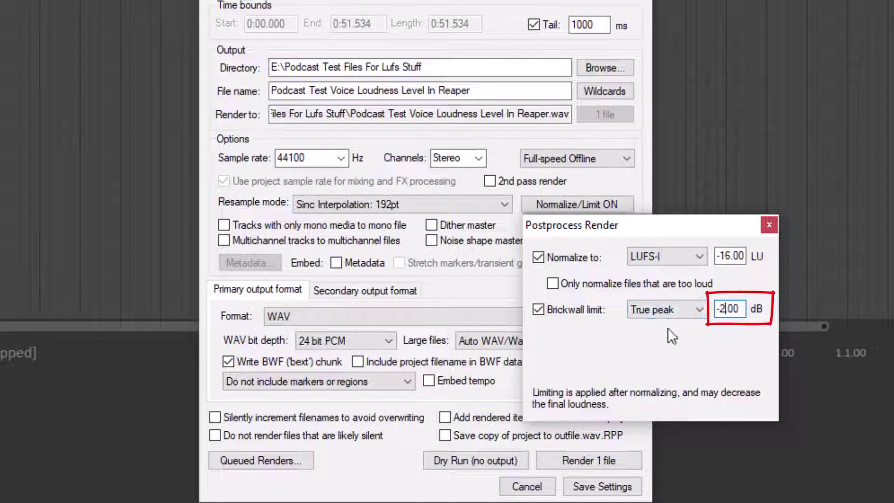
Double-check the -16 LUFS-I / -2 dB true-peak settings, then render the voice WAV.
left_click(767, 225)
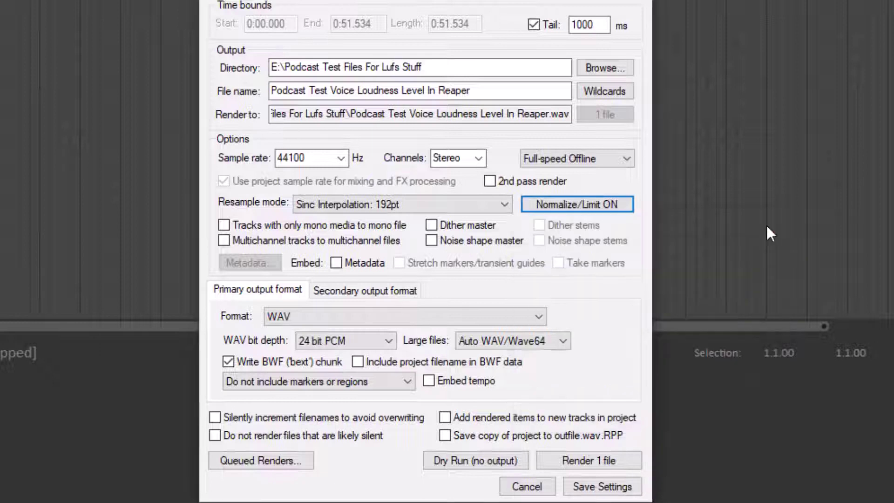
left_click(583, 205)
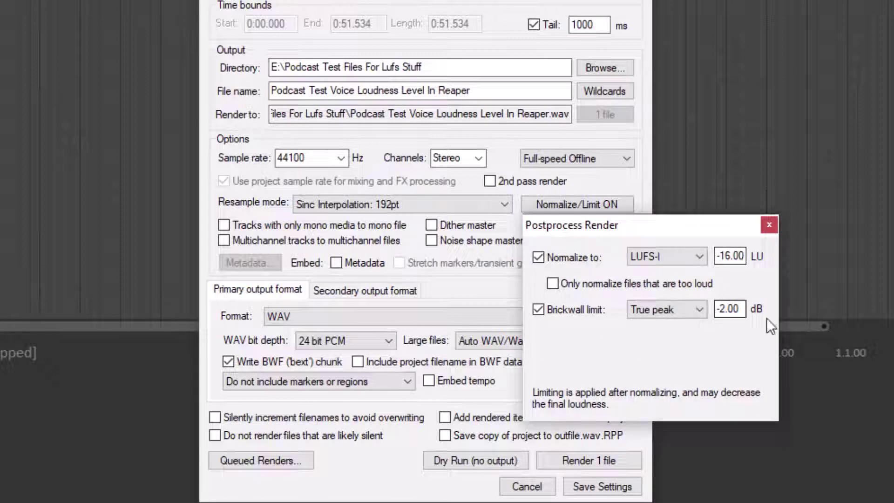
left_click(769, 226)
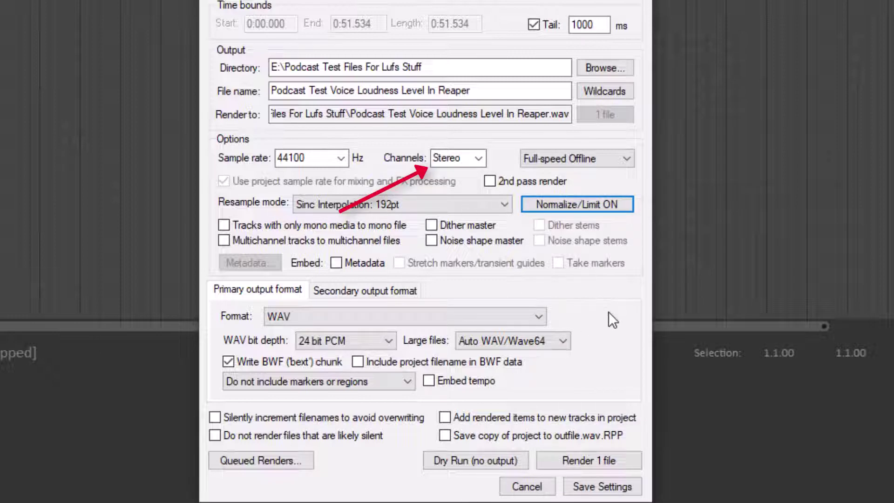
left_click(588, 459)
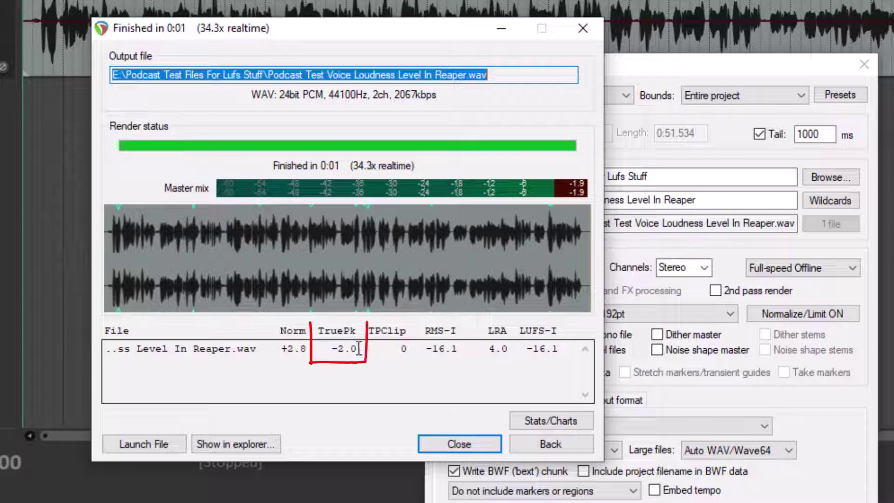
Reopen the render normalize settings and switch the measure from LUFS-I to RMS-I.
left_click(477, 443)
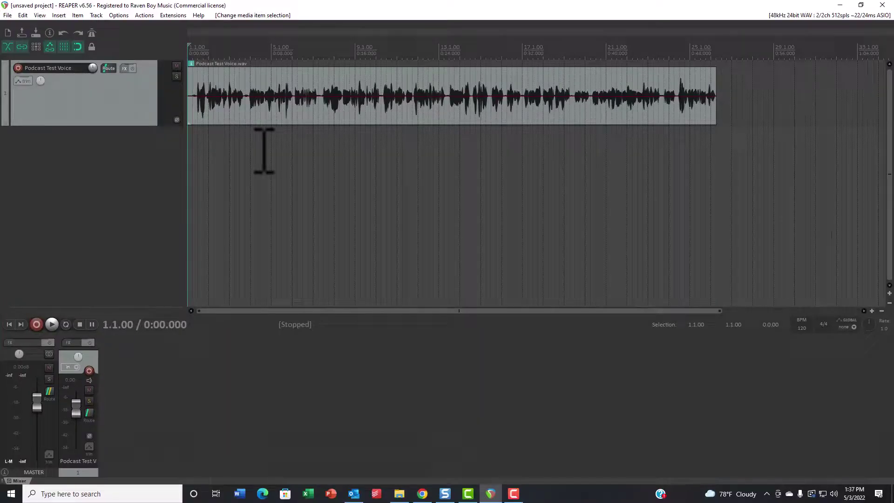
left_click(7, 15)
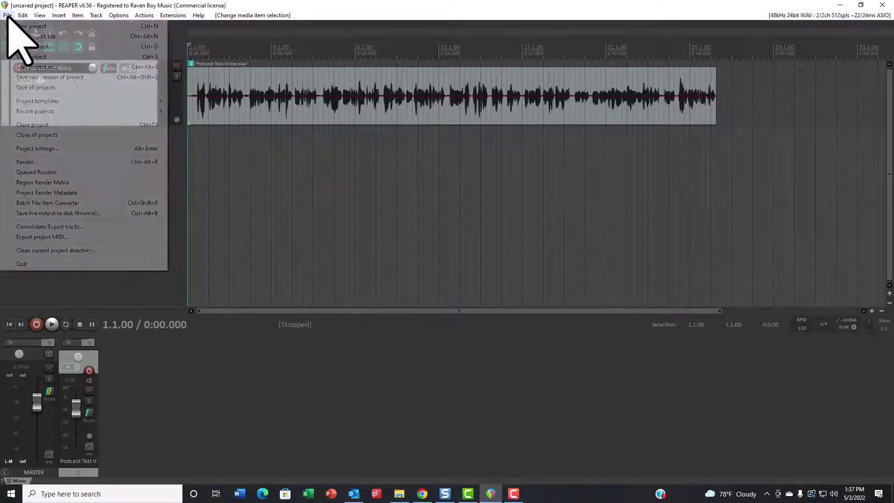
left_click(27, 162)
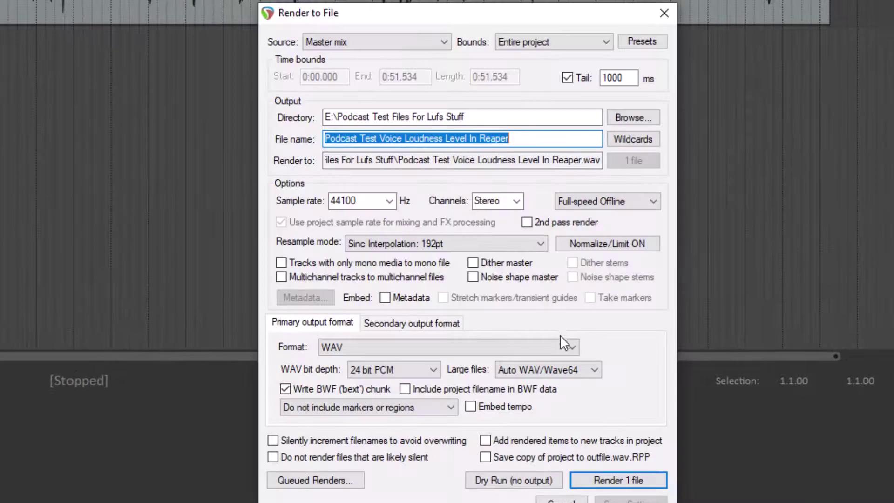
left_click(623, 250)
left_click(624, 249)
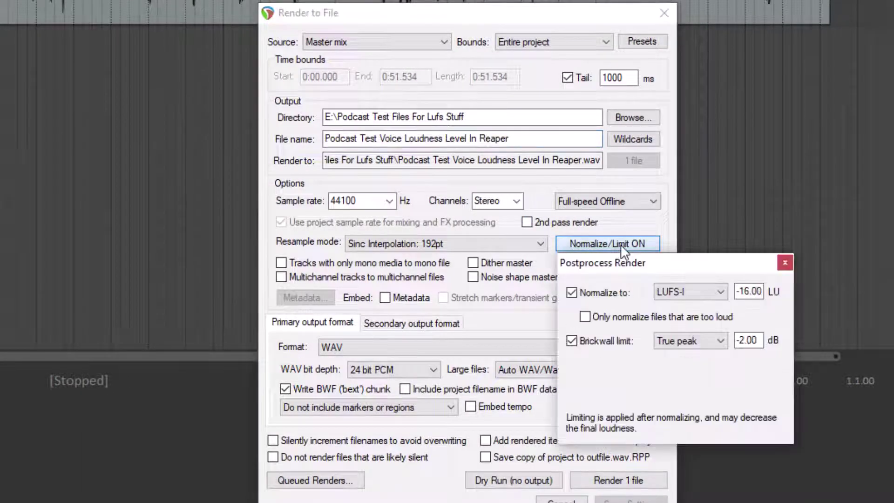
left_click(721, 292)
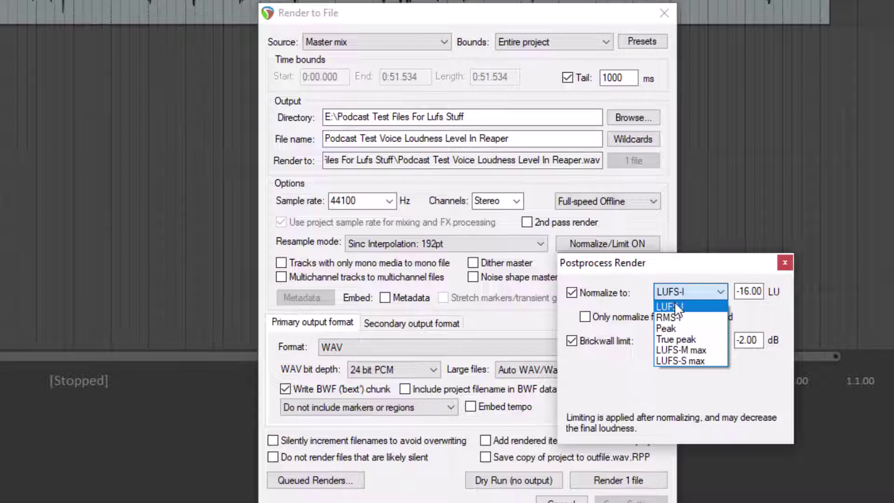
left_click(675, 317)
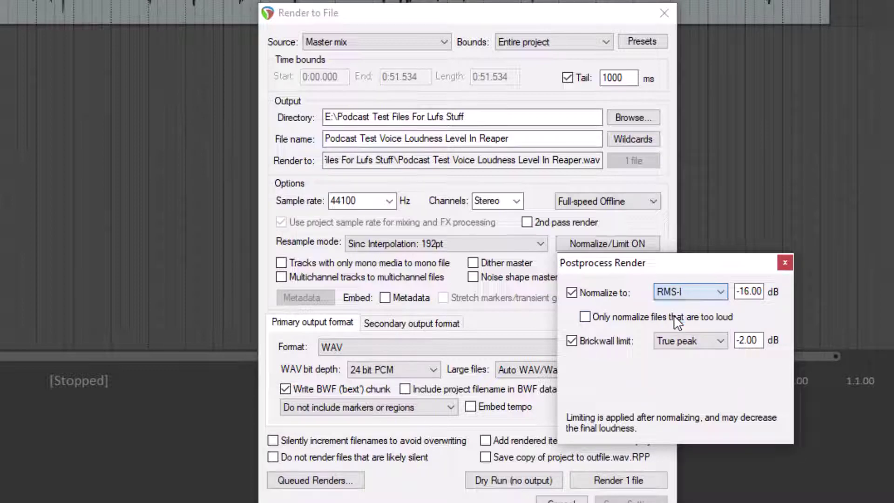
Set the RMS-I target to -20 dB and the brickwall limit to -3 dB.
left_click(750, 291)
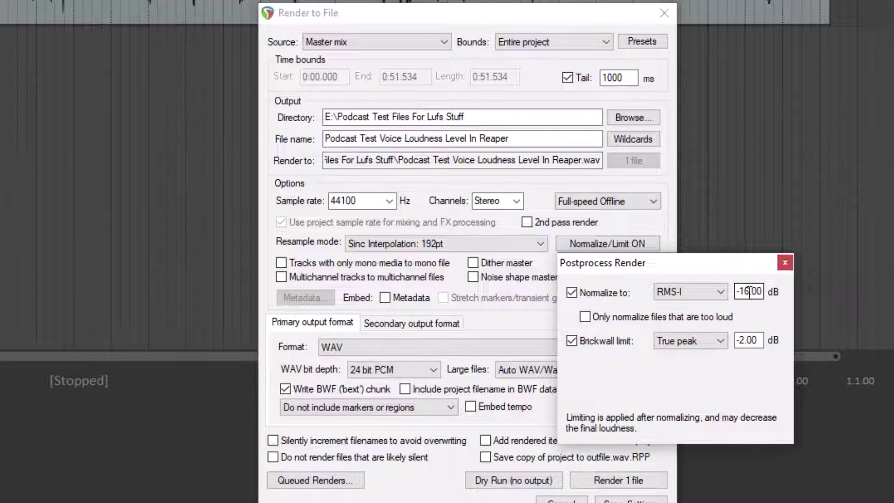
left_click_drag(749, 292, 747, 294)
type("20")
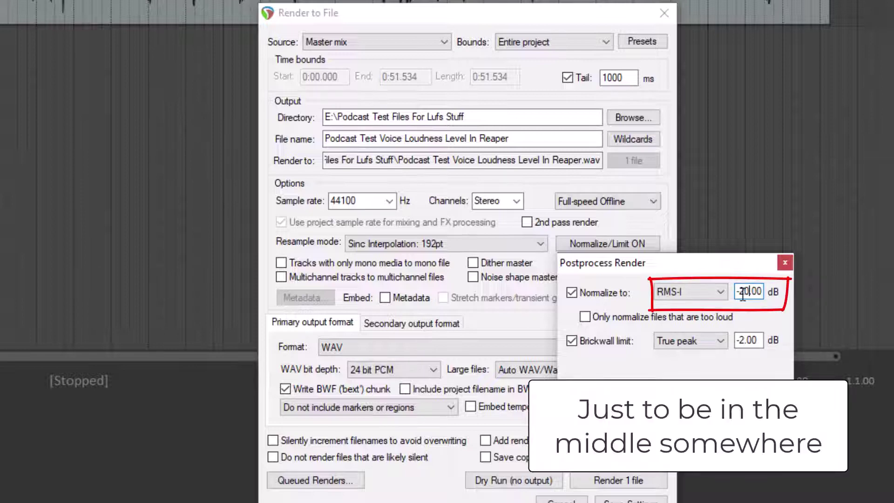
left_click(746, 341)
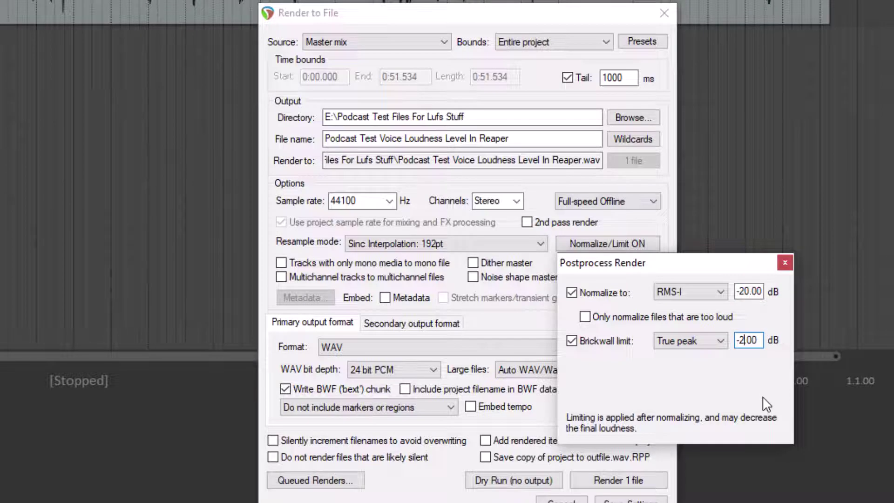
key("BackSpace")
type("3")
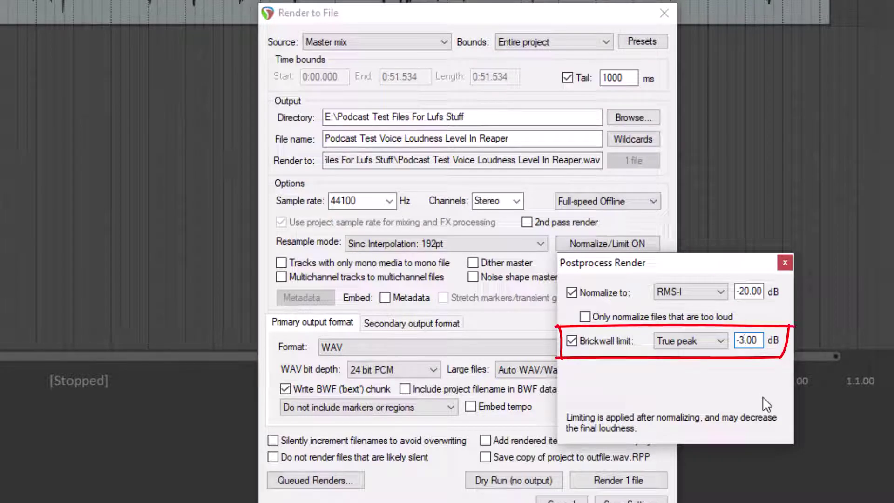
Change the render output channels from Stereo to Mono and start rendering.
left_click(785, 263)
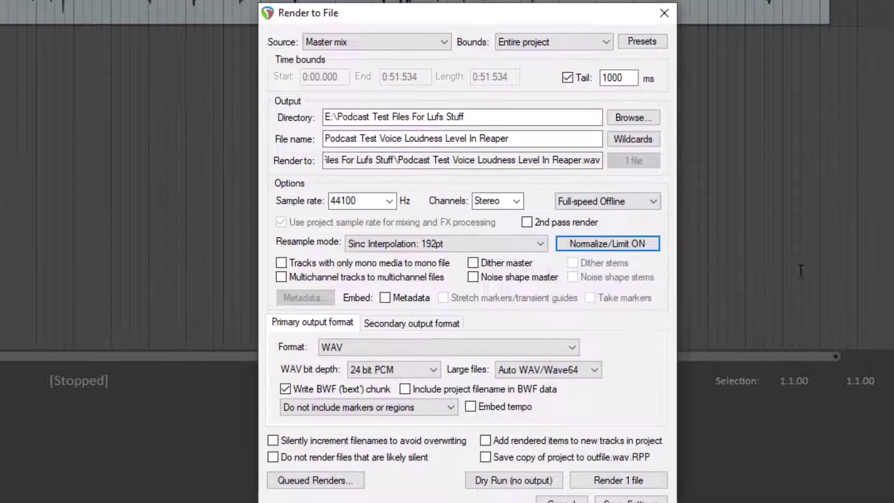
left_click(517, 201)
left_click(497, 217)
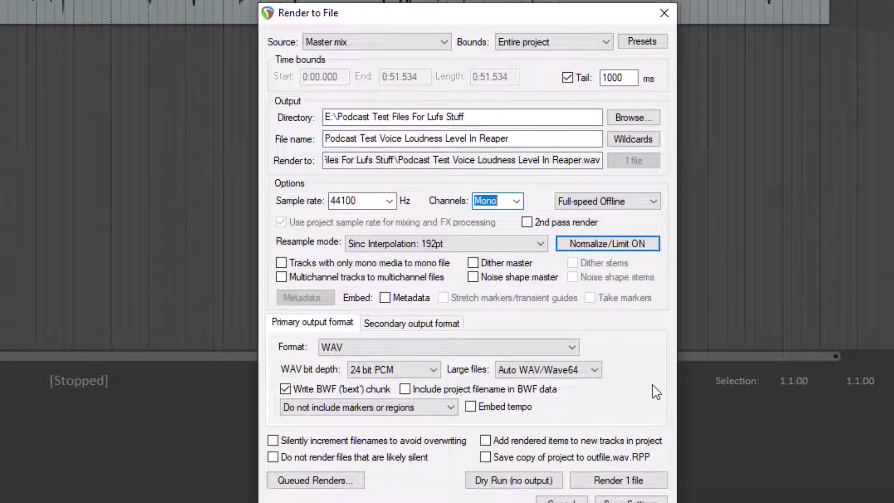
left_click(619, 472)
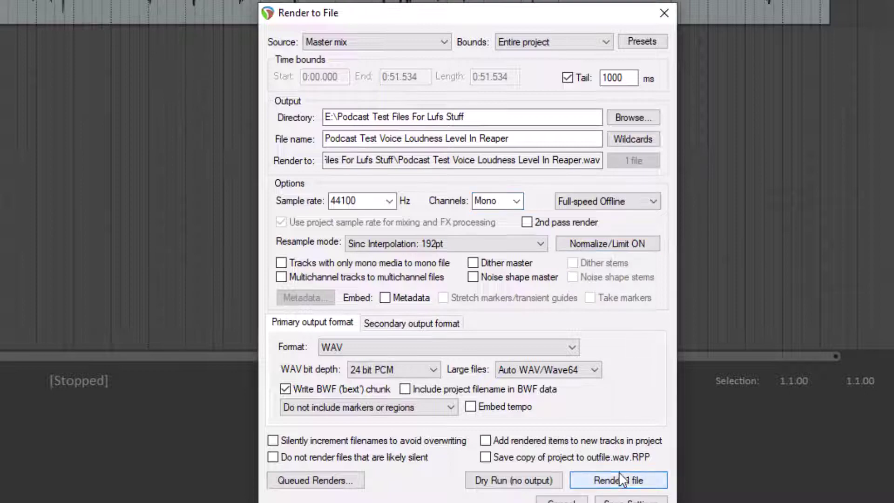
Overwrite the earlier WAV with the mono render (-20.1 RMS-I, -3.0 true peak), then close the render windows.
left_click(205, 224)
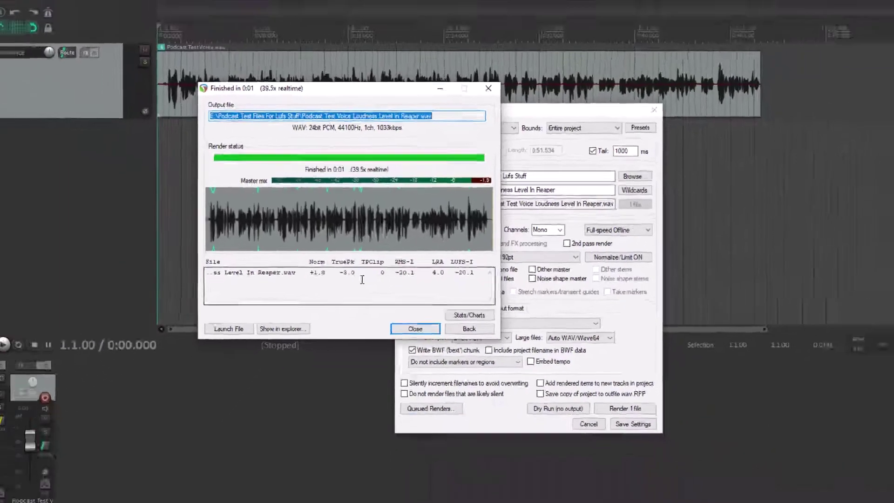
key("Return")
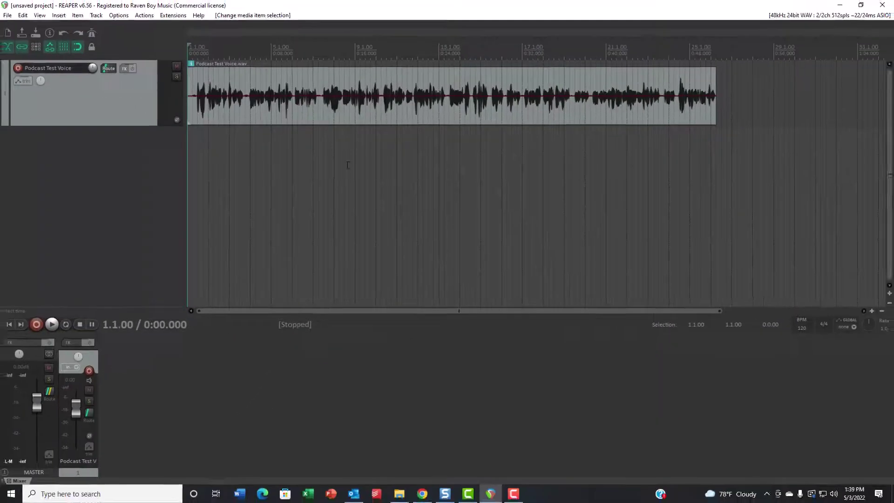